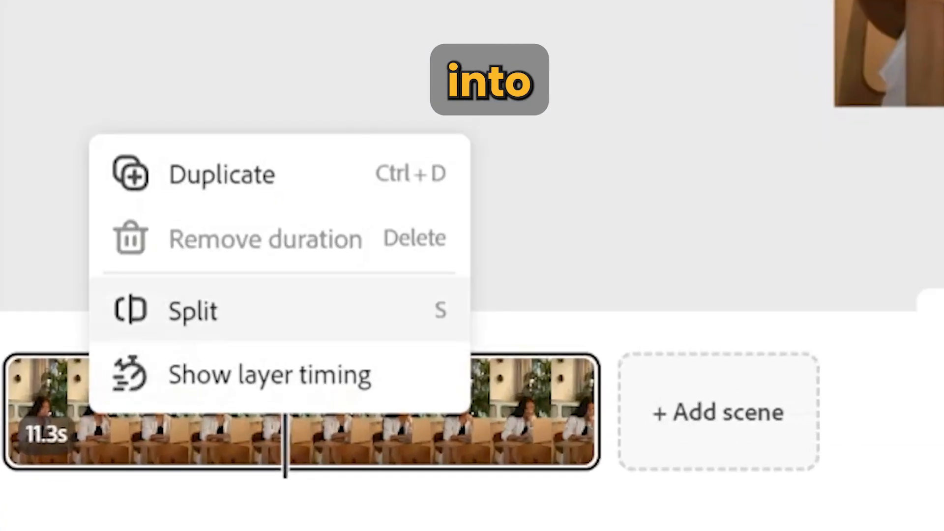
- Split the laptop clip at the playhead and remove the video background in the second part
left_click(279, 310)
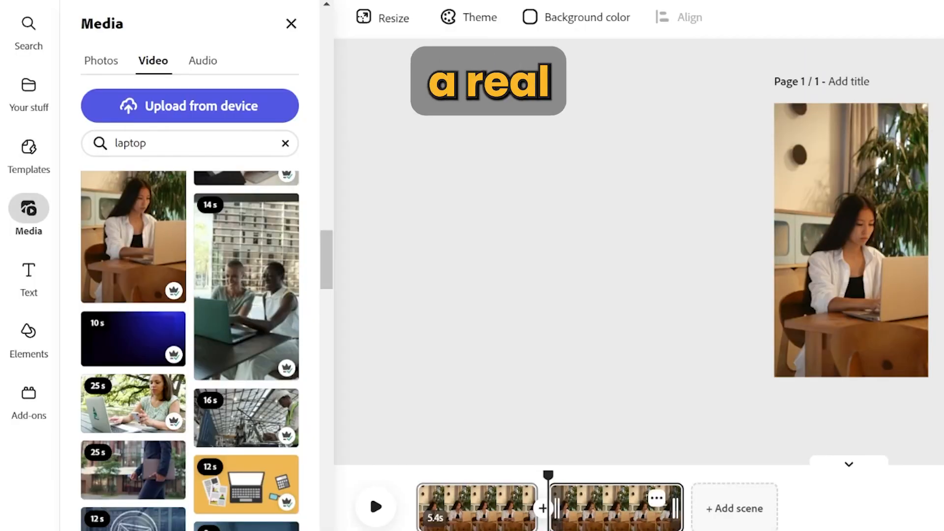
left_click(592, 507)
left_click(850, 240)
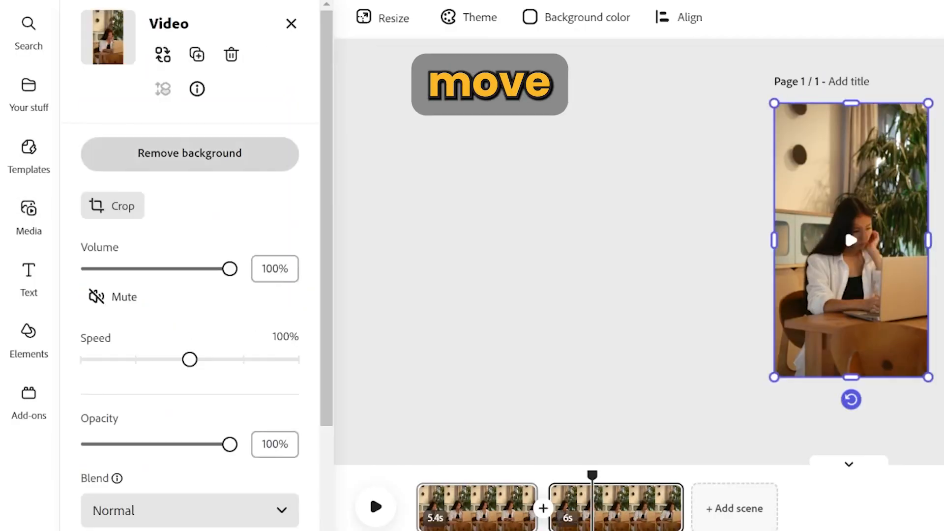
left_click(190, 154)
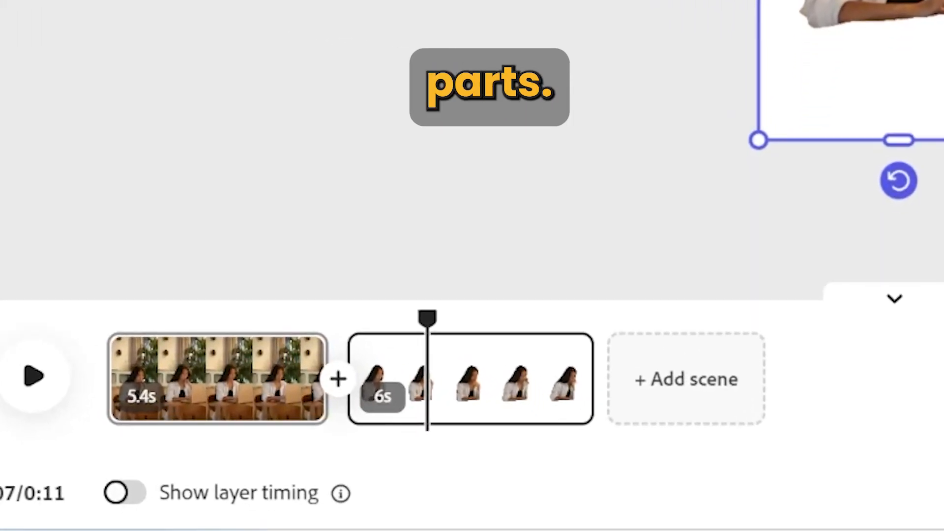
- Enlarge the envelope video to fill the page in the second scene and layer it behind the woman's cutout
scroll(24, 266, "down", 4)
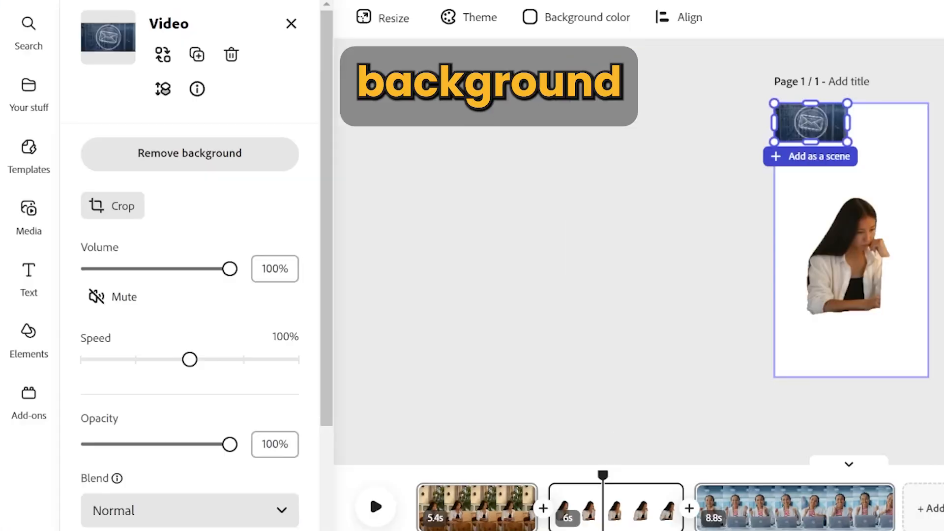
left_click_drag(847, 141, 943, 384)
left_click_drag(934, 245, 791, 245)
left_click_drag(791, 244, 741, 242)
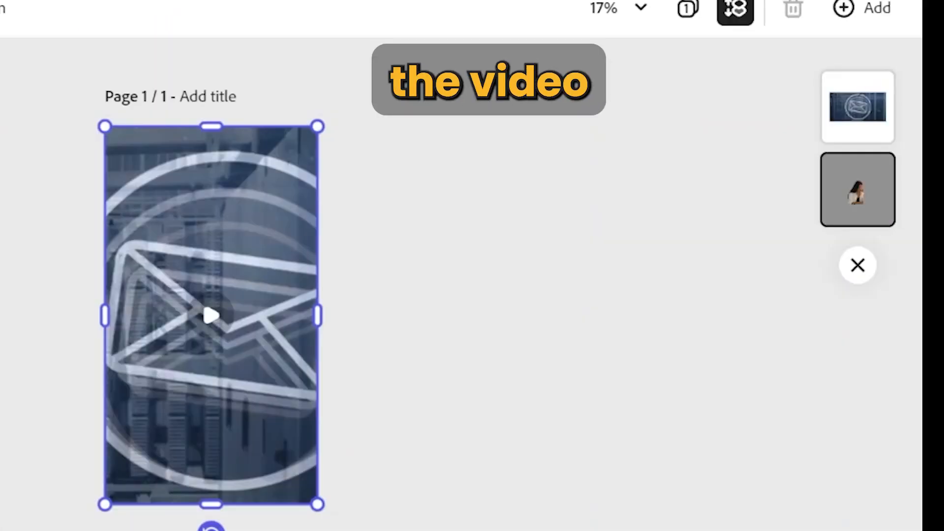
left_click_drag(857, 190, 857, 93)
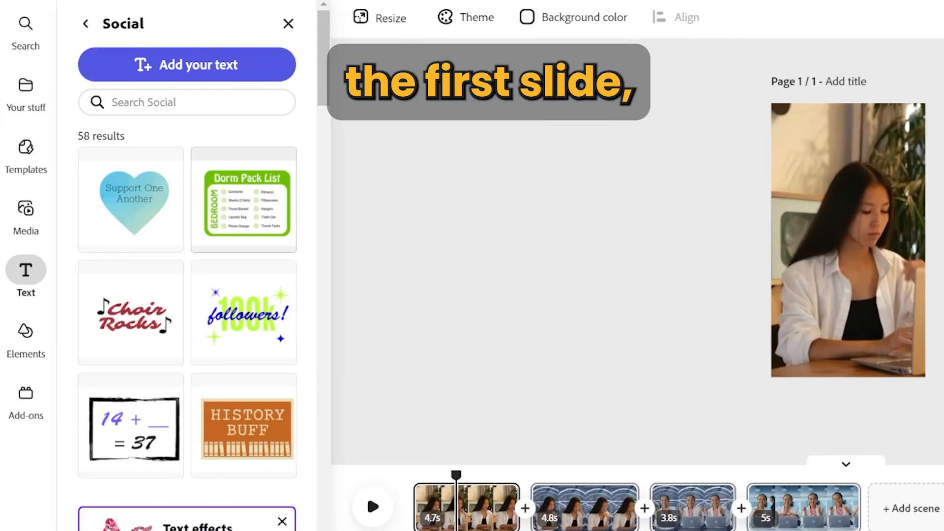
- Add the "Drama Club Member" text template to the first scene and place it in the page's upper area
scroll(187, 305, "down", 3)
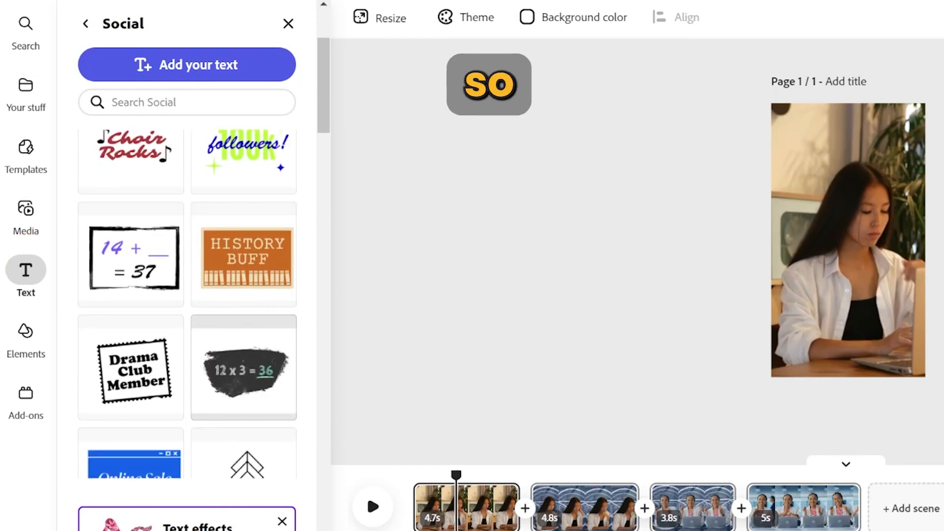
left_click_drag(849, 240, 817, 165)
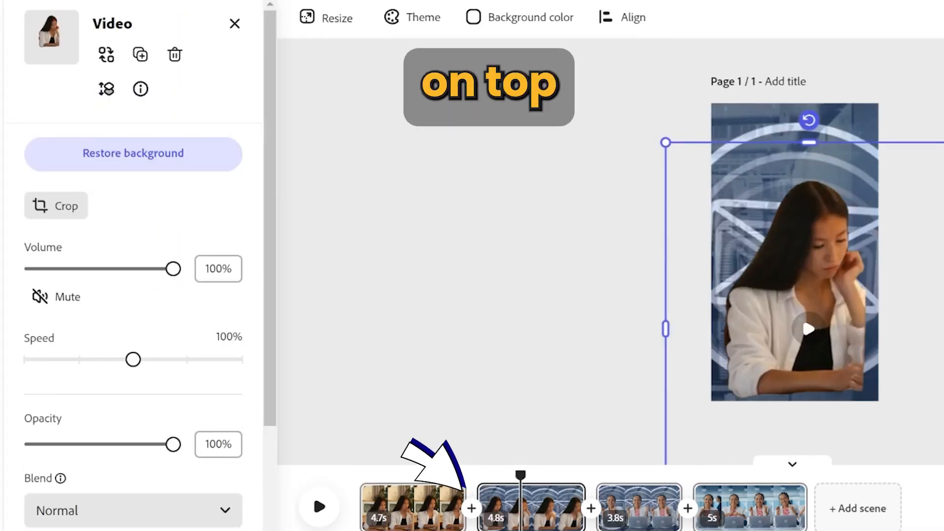
- Copy the first scene's video into a new scene inserted after it and remove the copy's background
left_click(471, 508)
left_click(426, 507)
left_click(794, 252)
key("ctrl+c")
left_click(537, 508)
key("ctrl+v")
left_click(133, 154)
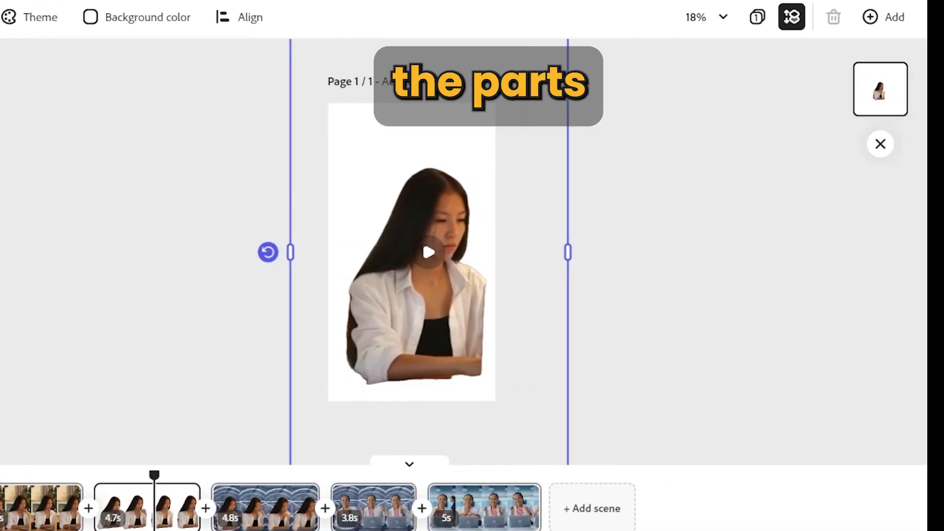
- Crop the copied cutout video closer to the woman by trimming the empty area below her
left_click(706, 17)
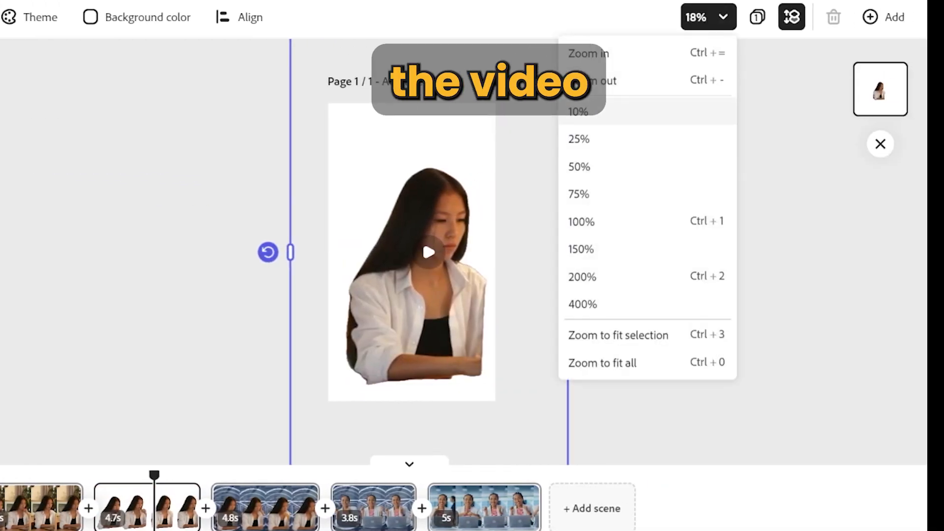
left_click(590, 105)
left_click_drag(422, 388, 421, 329)
left_click(707, 17)
left_click(590, 138)
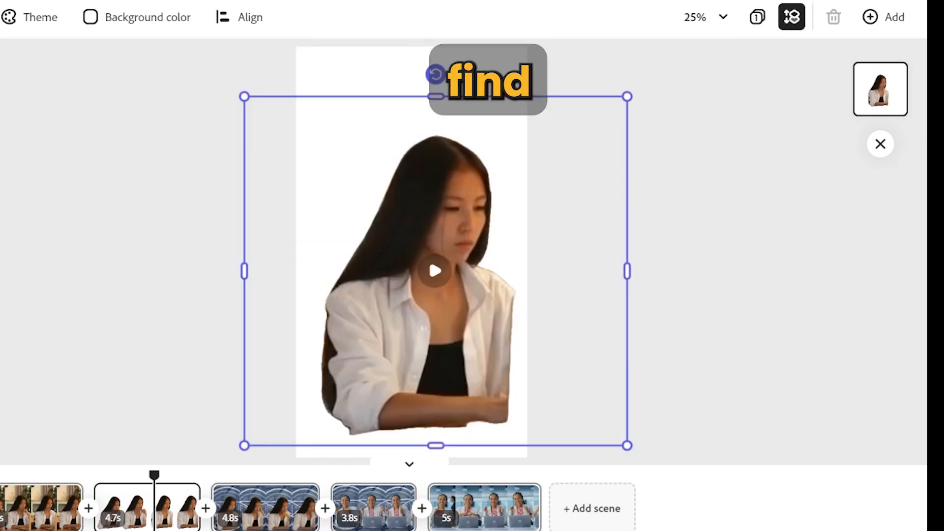
- Cut the cropped cutout from the new scene and paste it into the first scene
key("ctrl+x")
left_click(55, 499)
left_click(59, 468)
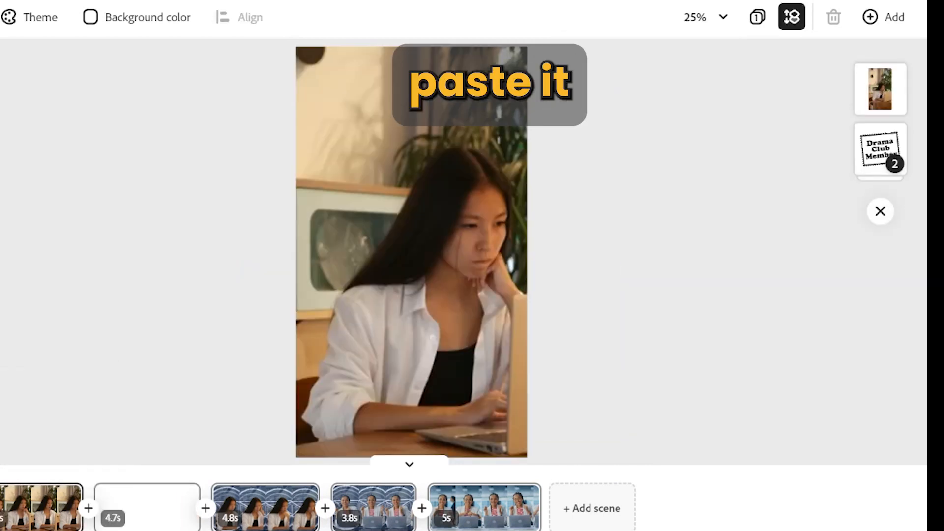
key("ctrl+v")
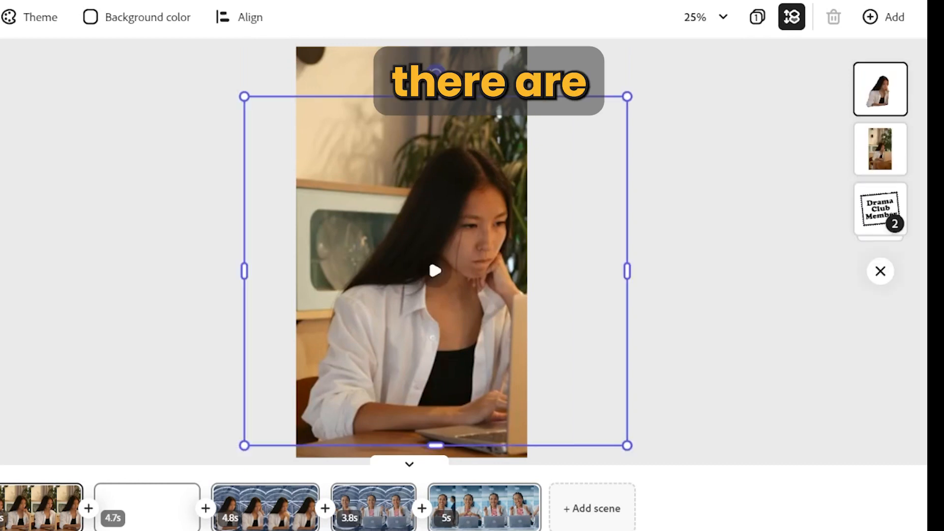
- Move the "Drama Club Member" text layer above the original video and beneath the woman's cutout
left_click_drag(880, 209, 884, 143)
left_click(187, 197)
scroll(411, 256, "up", 1)
- Delete the empty scene that follows the first scene
left_click(148, 507)
left_click(173, 497)
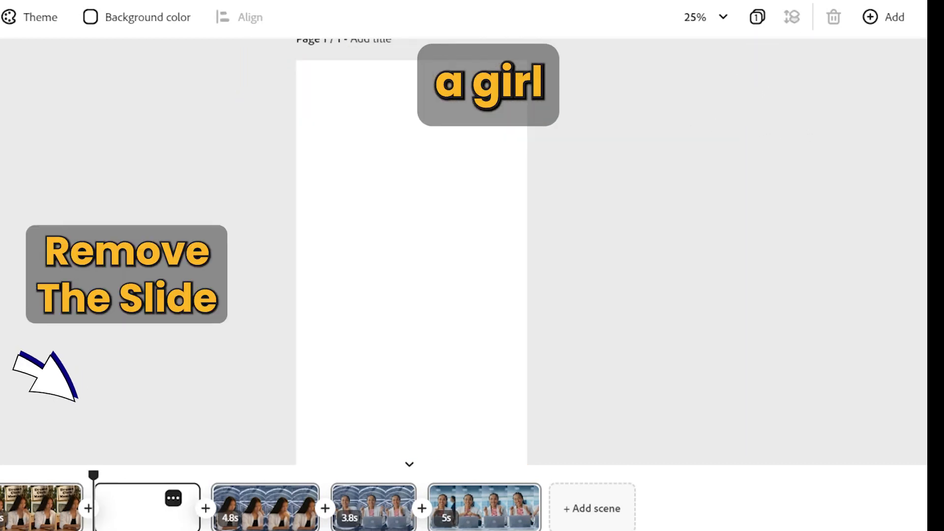
key("Delete")
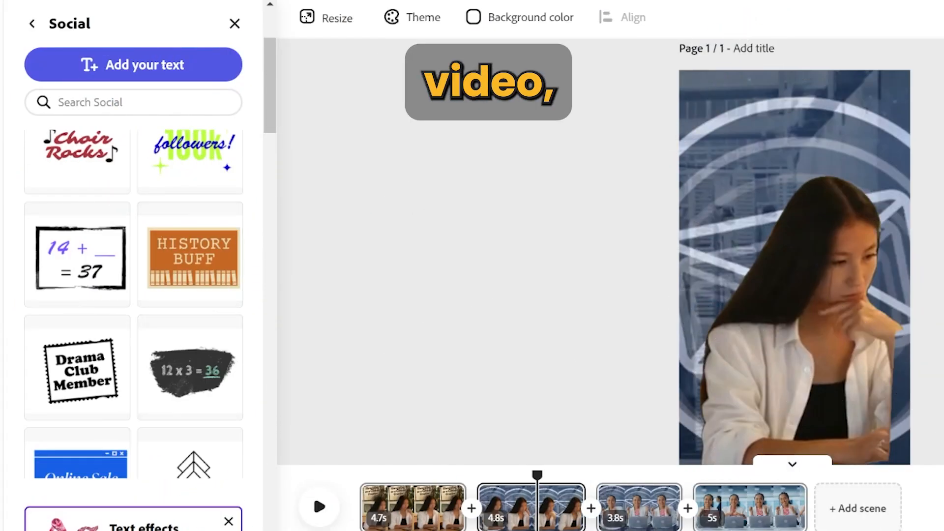
- Add the "Band Practice Rules!" social text template to the second scene
scroll(133, 295, "down", 2)
scroll(190, 317, "down", 3)
scroll(190, 317, "down", 2)
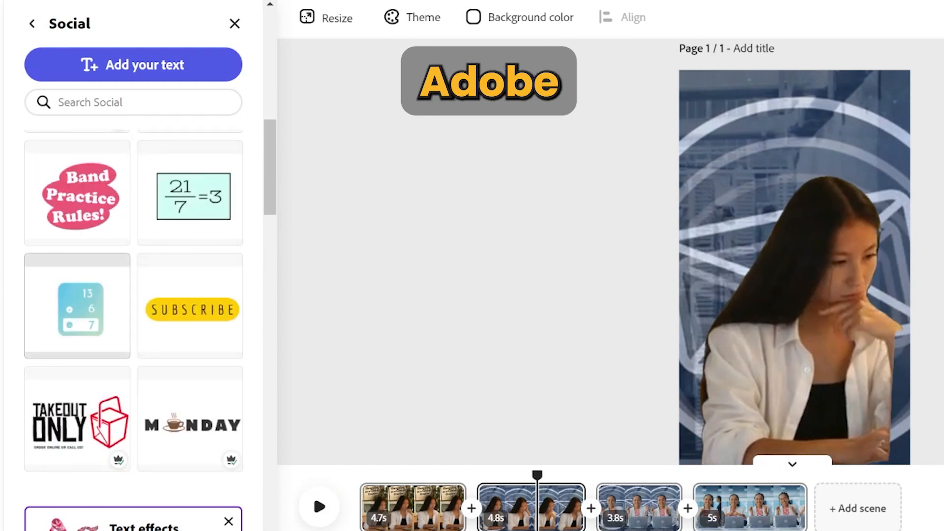
left_click(77, 196)
- Resize the "Band Practice Rules!" template, place it in the page's upper-left area and layer it behind the woman's cutout
left_click_drag(795, 269, 753, 143)
left_click_drag(801, 183, 847, 223)
mouse_move(774, 160)
left_mouse_down()
mouse_move(749, 139)
mouse_move(761, 152)
left_mouse_up()
left_click_drag(884, 156, 870, 56)
left_click(698, 196)
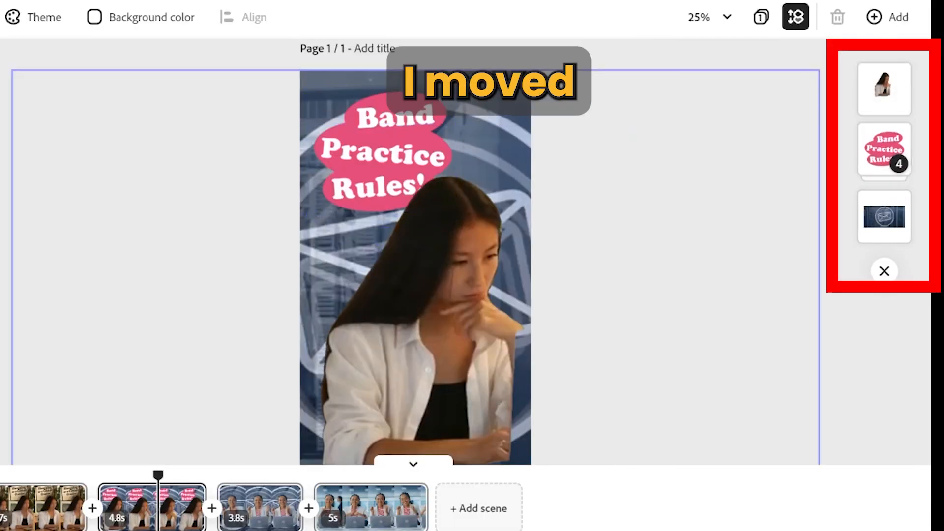
- Ungroup the "Band Practice Rules!" template and recolor the ellipse behind "Band" yellow-orange
left_click(393, 119)
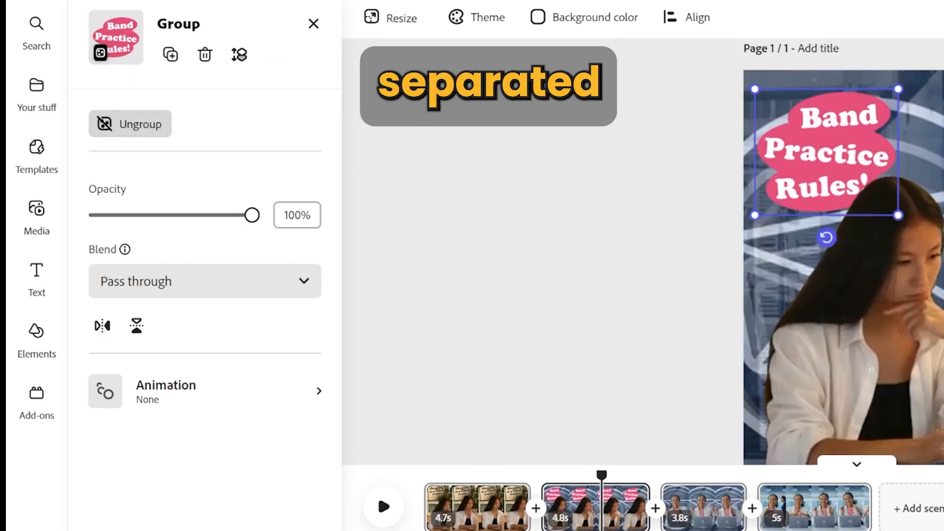
left_click(130, 124)
left_click(256, 162)
left_click(395, 117)
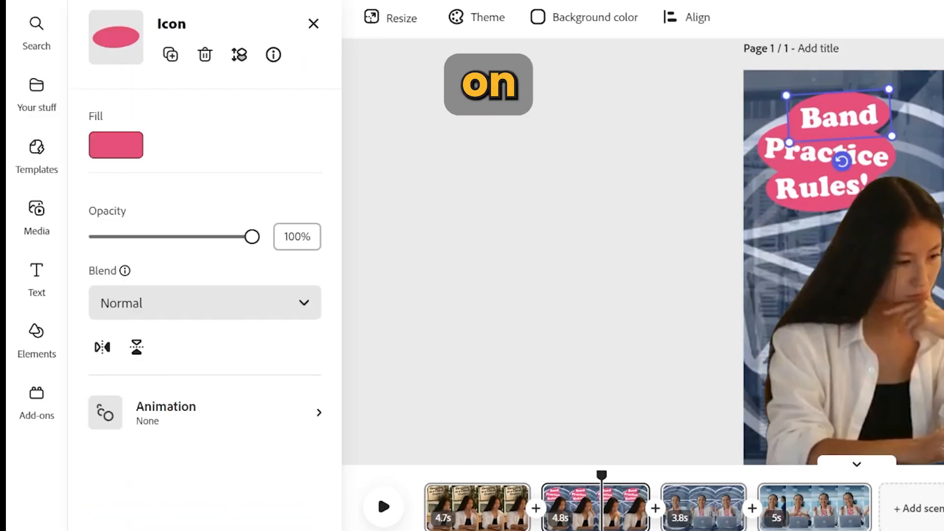
left_click(115, 145)
left_click(226, 242)
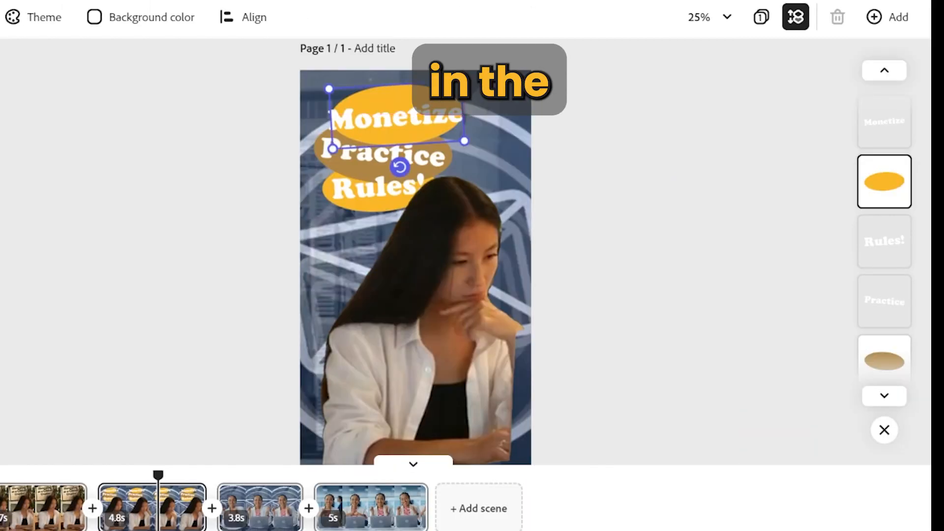
- Fit the yellow ellipse behind the word "Monetize" and replace the text "Practice" with "Your"
left_click_drag(396, 118, 401, 114)
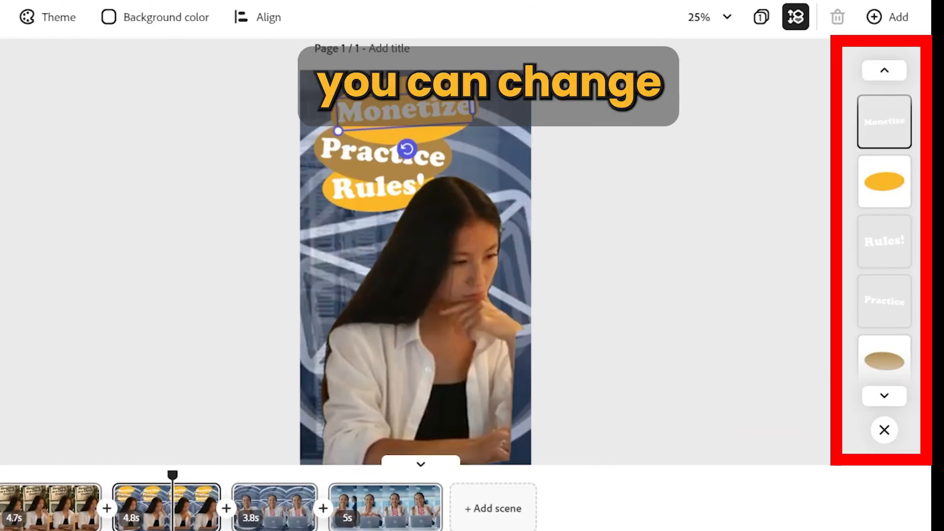
left_click(256, 147)
double_click(384, 154)
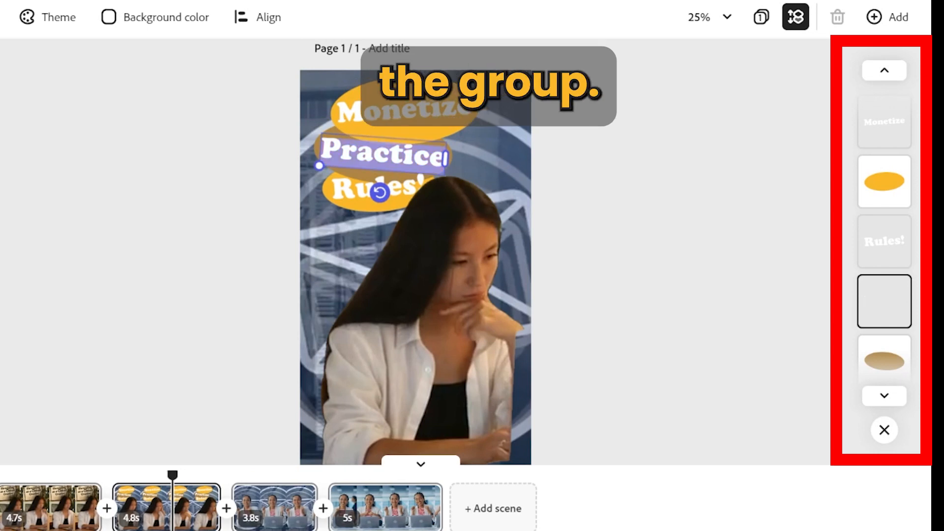
type("Your")
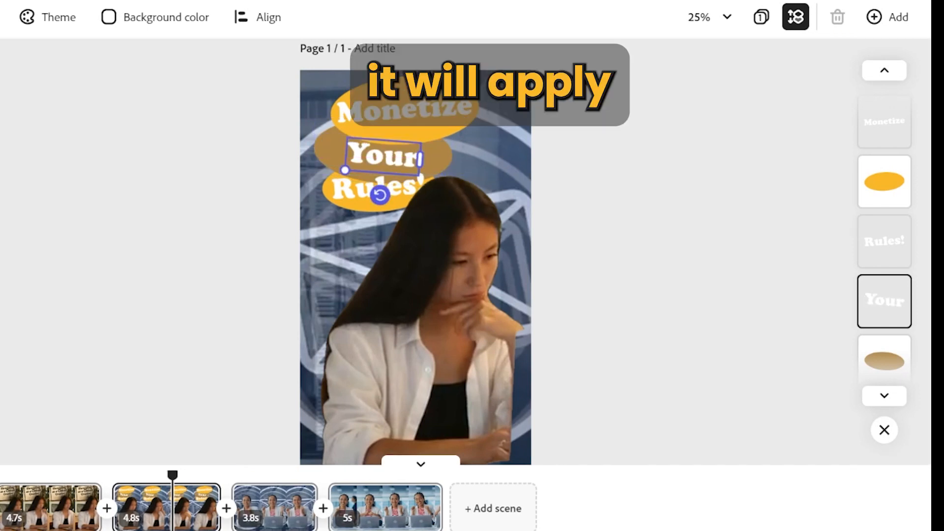
- Shift the woman's cutout down to reach the text "Rules!" and replace that text with "List"
left_click(432, 300)
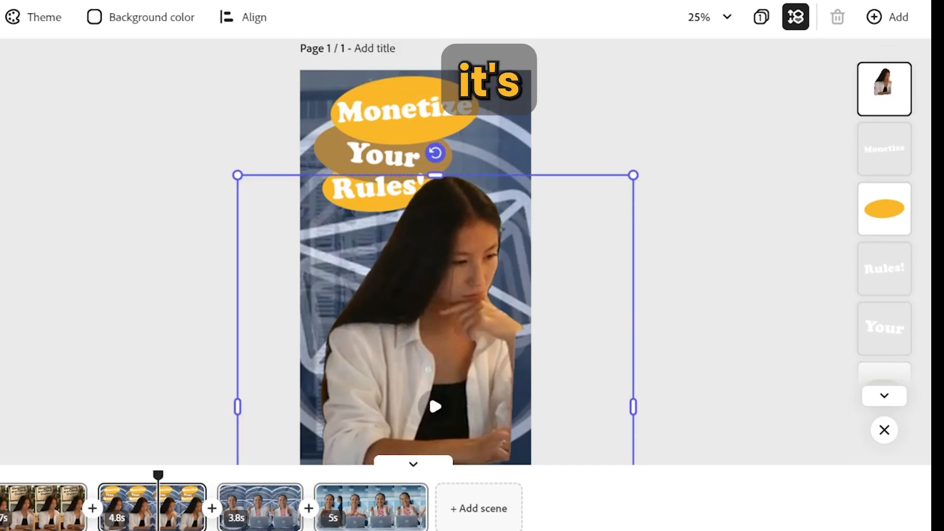
left_click_drag(433, 299, 434, 345)
left_click(376, 191)
type("Lis")
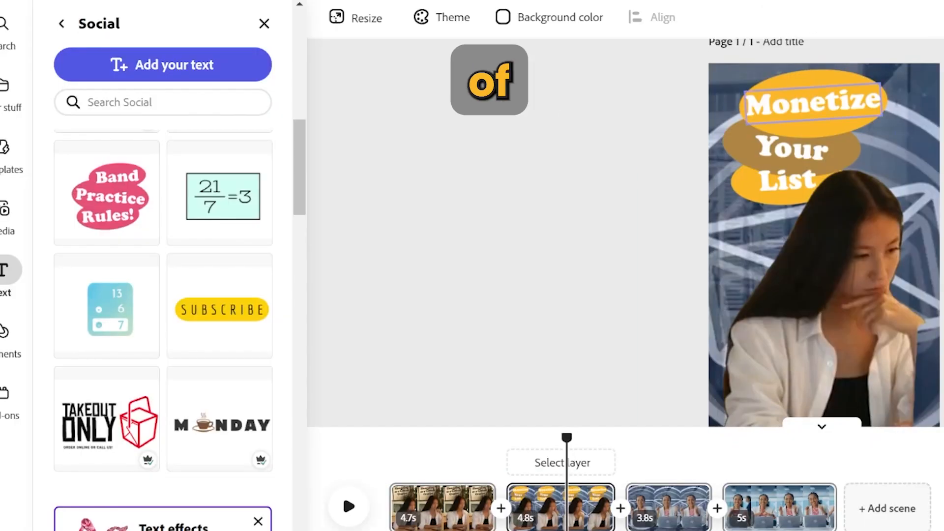
- Apply the Bungee in animation to the yellow ellipse behind "Monetize" and adjust the start of its layer timing
left_click(815, 128)
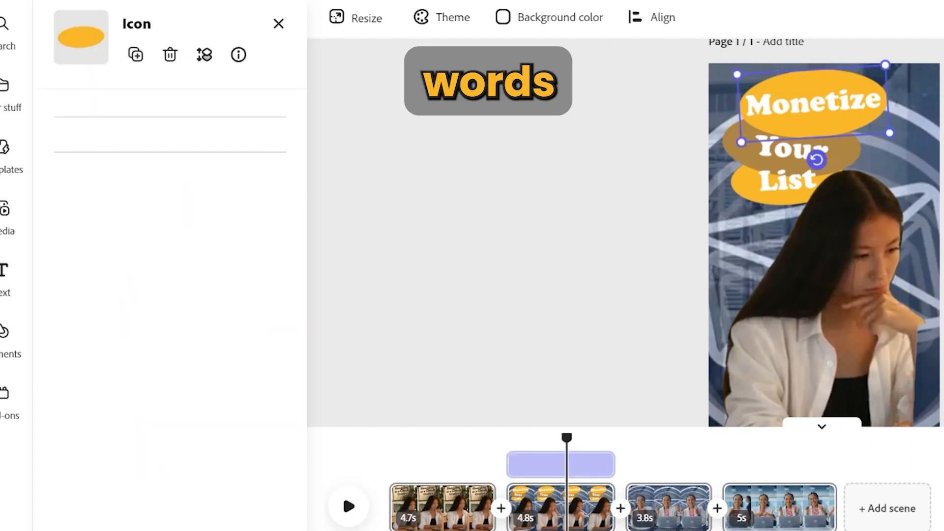
left_click(170, 413)
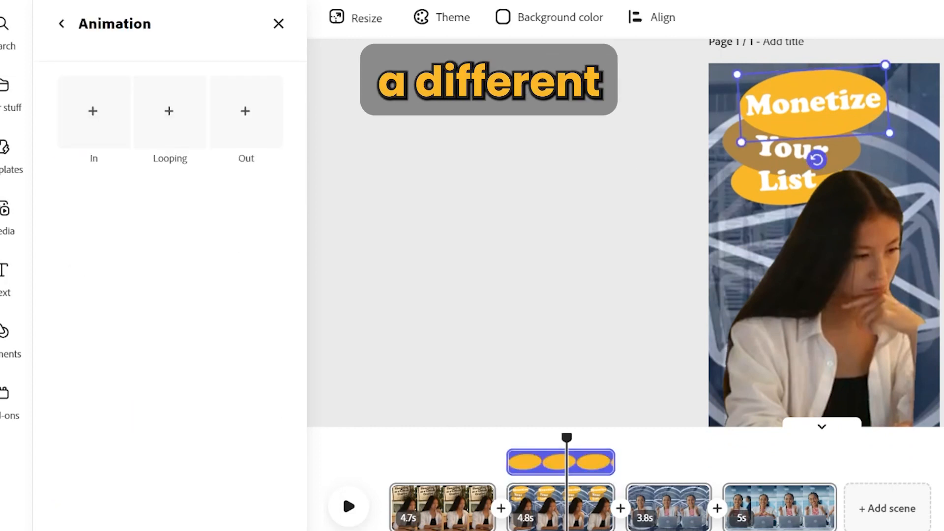
left_click(93, 111)
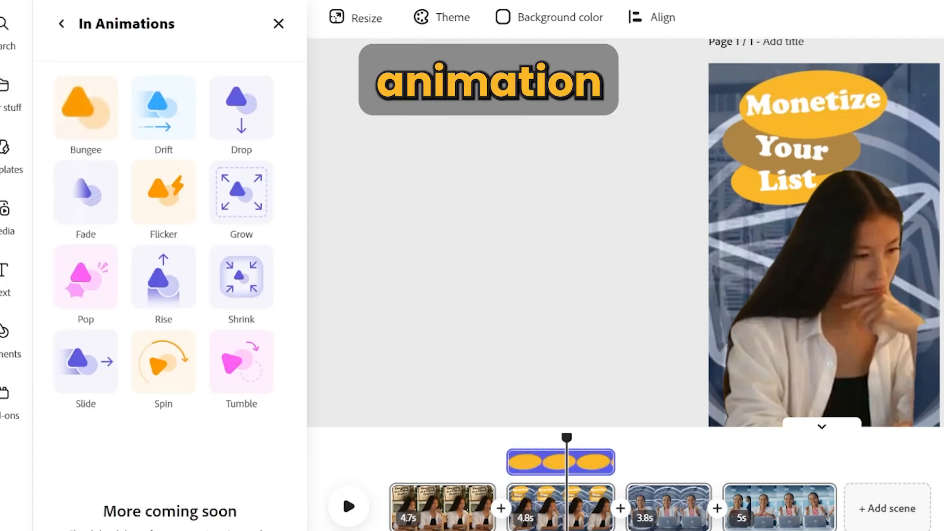
left_click(86, 108)
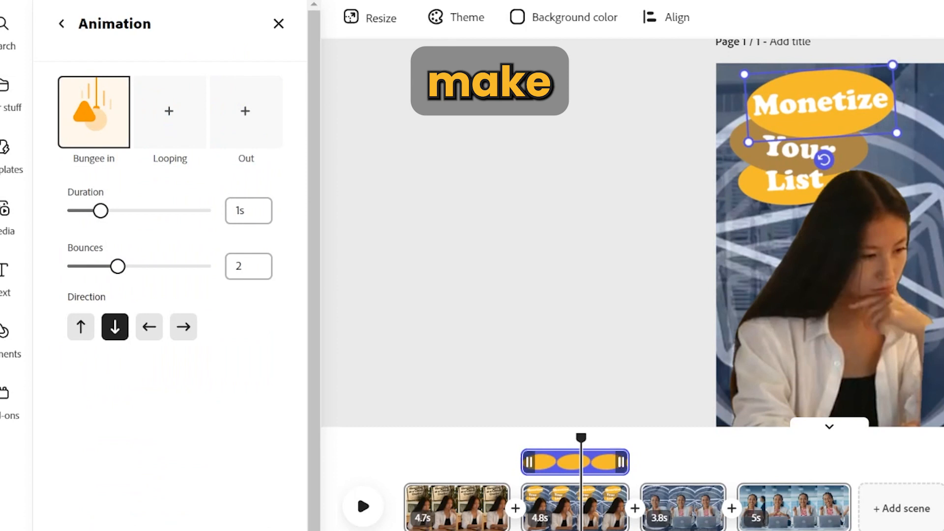
left_click_drag(528, 462, 544, 462)
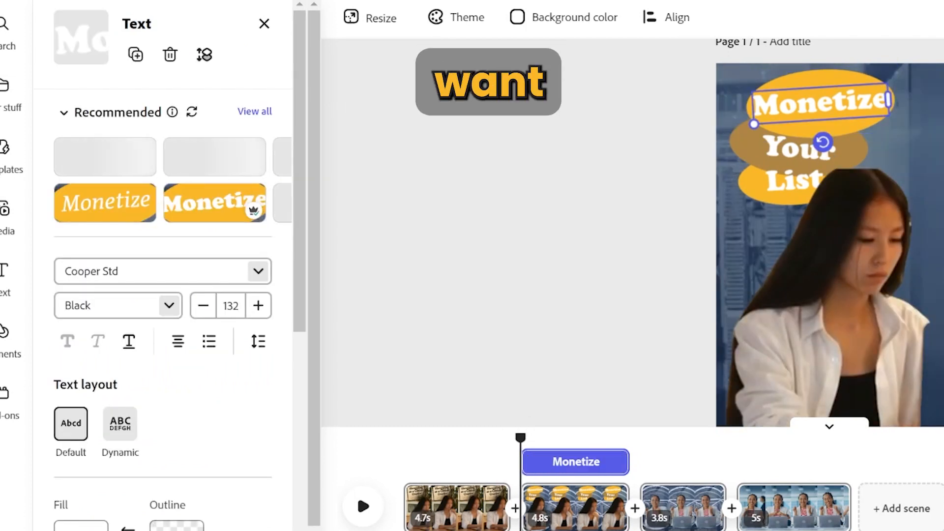
- Try the Bungee in animation on the "Monetize" text
scroll(255, 209, "down", 4)
scroll(162, 309, "down", 1)
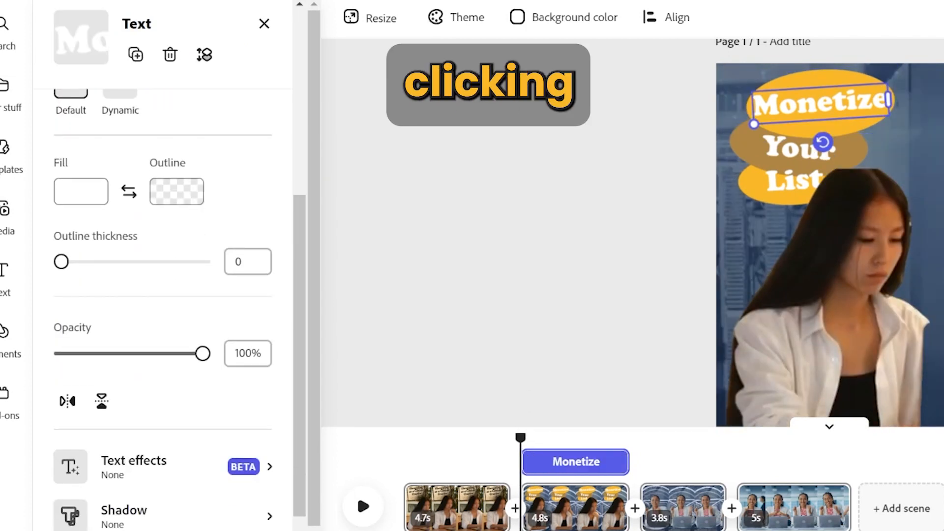
scroll(162, 310, "down", 4)
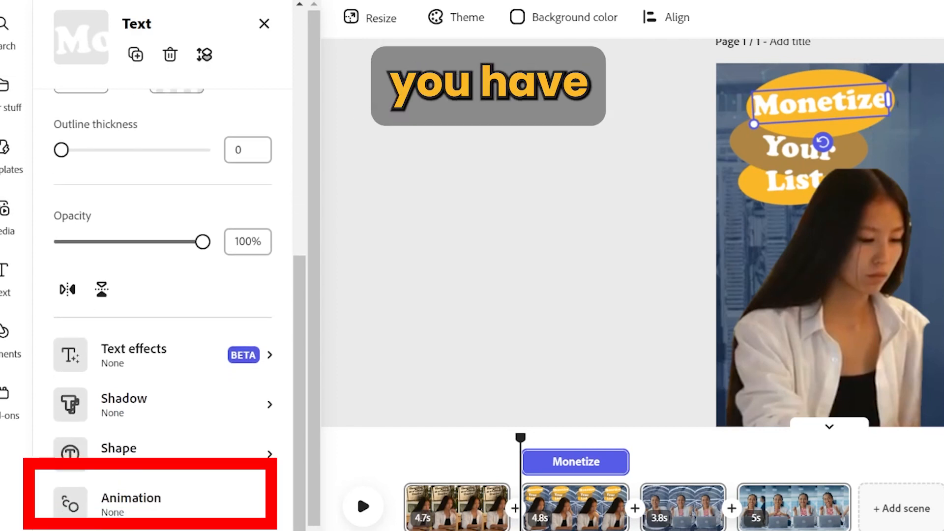
left_click(131, 501)
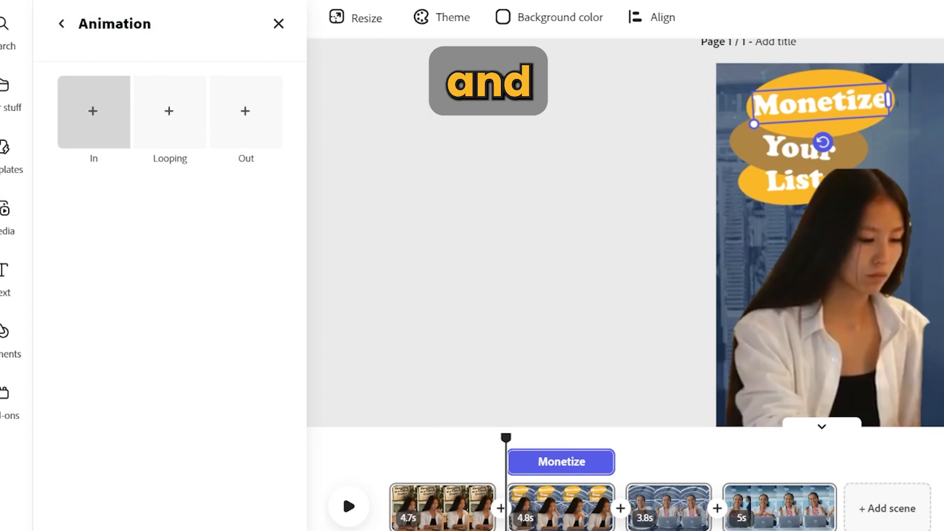
left_click(94, 112)
left_click(88, 109)
- Set the "Monetize" text's in animation to Drop
left_click(61, 24)
scroll(162, 309, "down", 8)
left_click(131, 522)
left_click(93, 112)
left_click(94, 112)
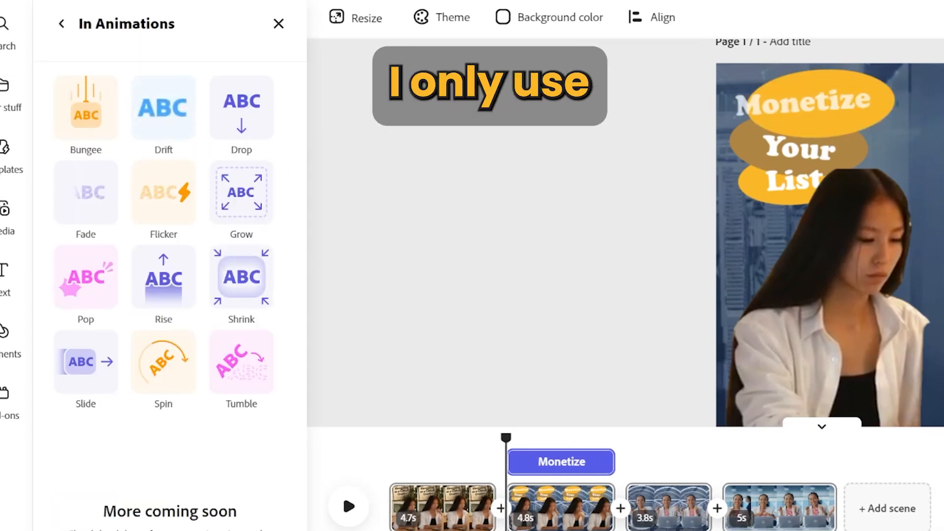
left_click(241, 108)
- Apply the Grow in animation to the brown ellipse behind "Your"
left_click(747, 144)
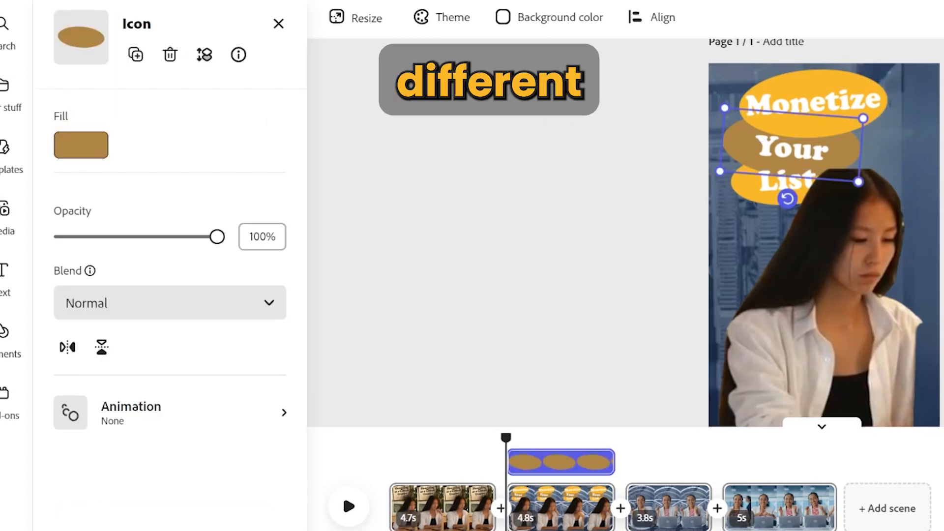
left_click(170, 413)
left_click(94, 112)
left_click(241, 193)
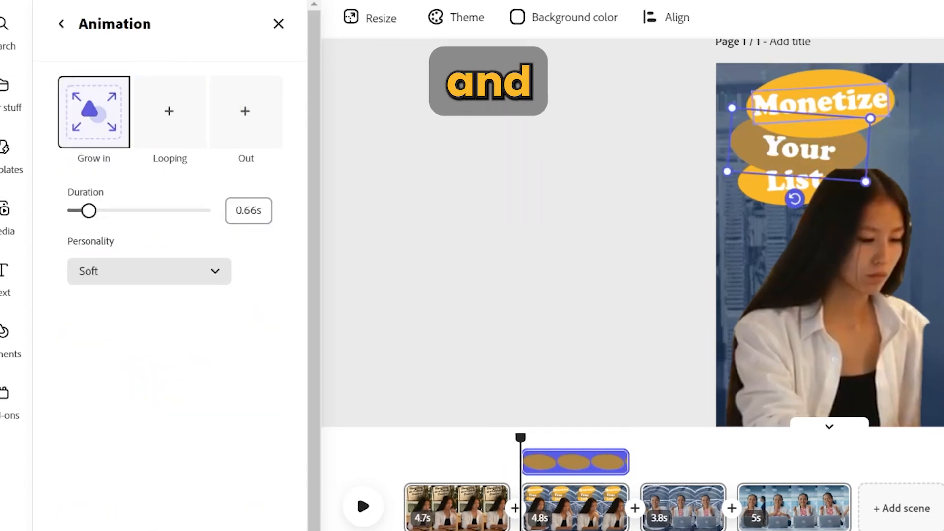
- Apply the Pop in animation to the "Your" text
left_click(797, 147)
left_click(170, 412)
left_click(94, 112)
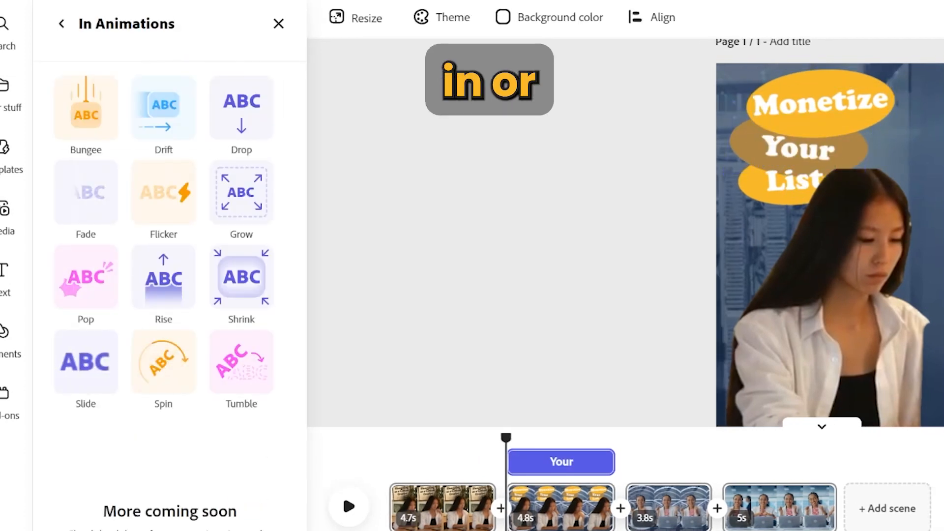
left_click(85, 276)
left_click(819, 103)
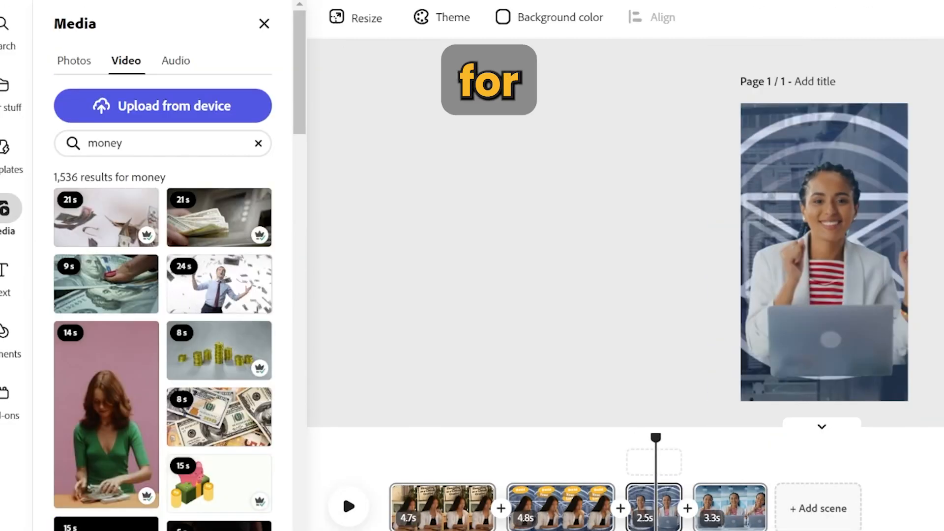
- Enlarge the money clip with its background removed over the third scene and layer it behind the woman
left_click_drag(820, 148, 943, 407)
left_click_drag(934, 295, 587, 288)
left_click(162, 154)
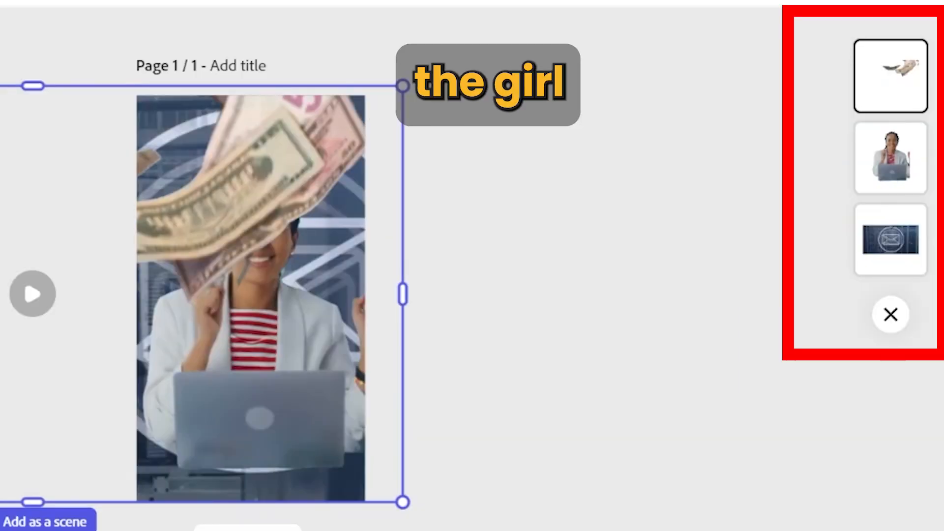
left_click_drag(890, 157, 882, 61)
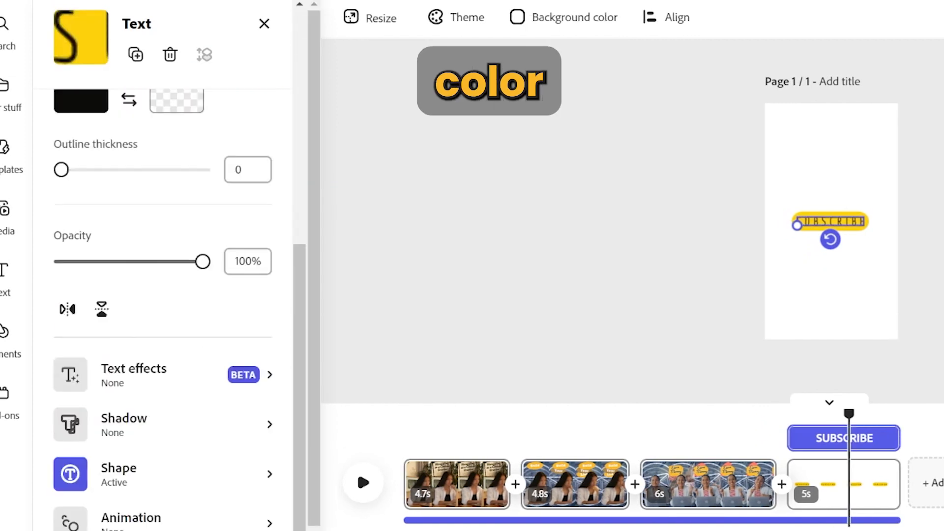
- Open the shape fill color of the "SUBSCRIBE" text in the last scene for editing
scroll(162, 314, "down", 2)
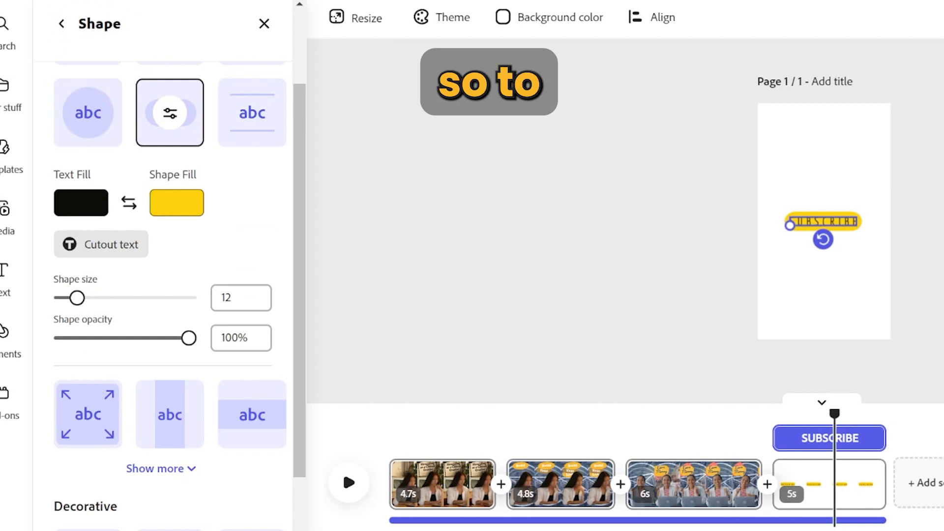
left_click(176, 202)
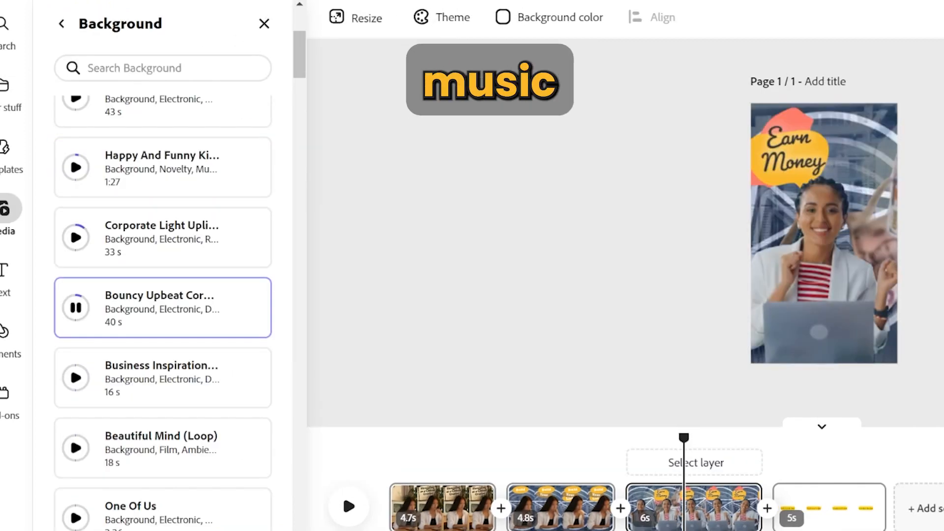
- Add the 40-second "Bouncy Upbeat Cor…" background music track to the video
left_click(162, 308)
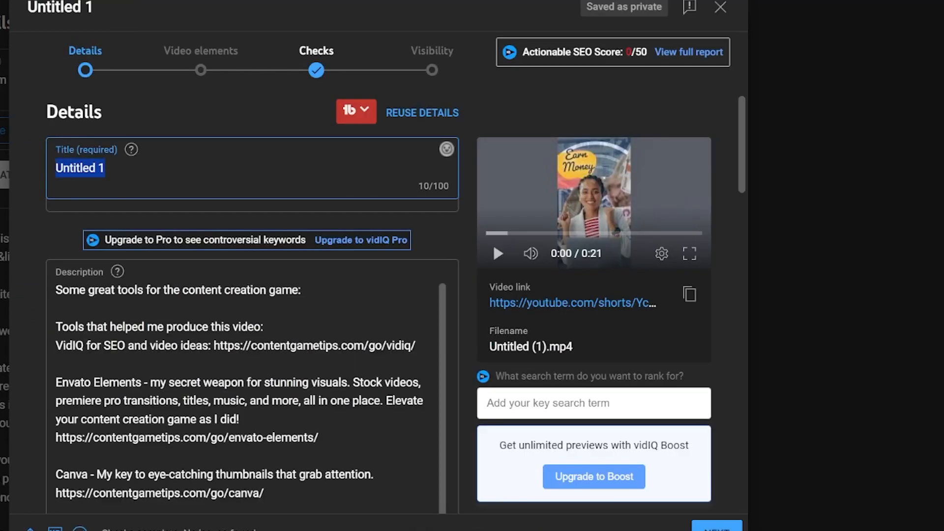
- In YouTube Studio, replace the uploaded video's title with "If you struggle"
type("If you struggle")
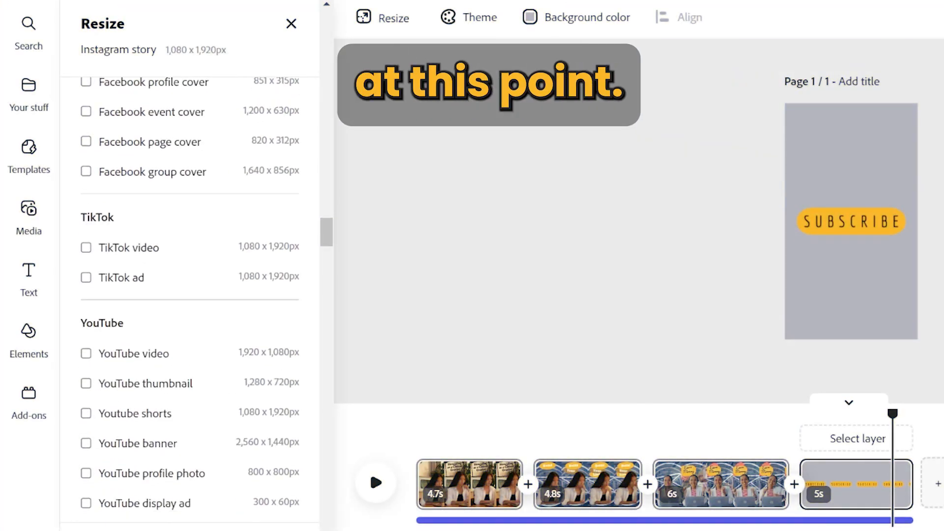
- Resize the video to the Pinterest vertical post format, 600 x 900 px
scroll(189, 295, "down", 10)
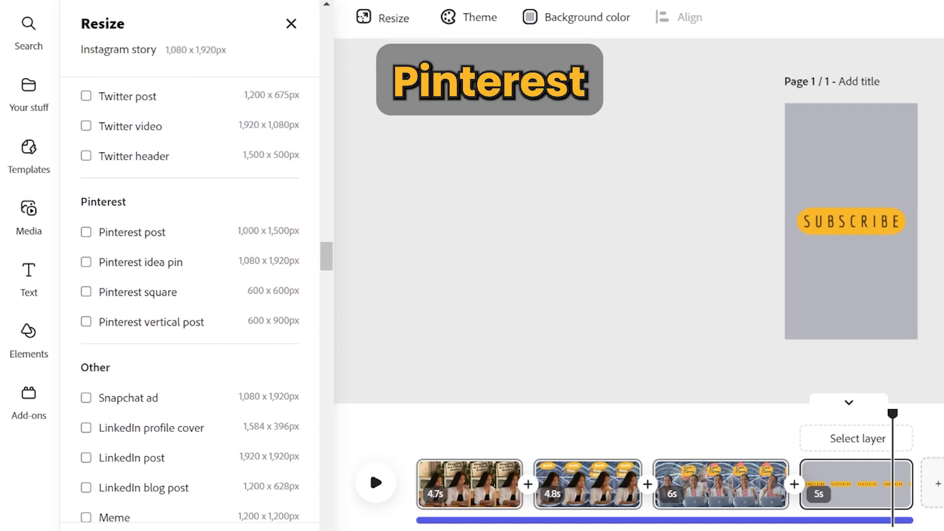
left_click(86, 321)
left_click(259, 496)
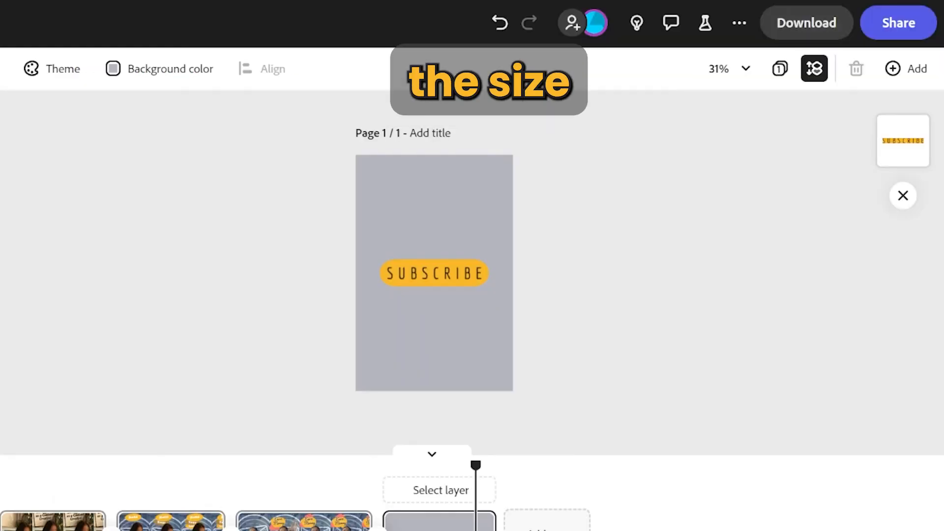
- Download the Pinterest-sized version of the video
left_click(806, 23)
left_click(879, 278)
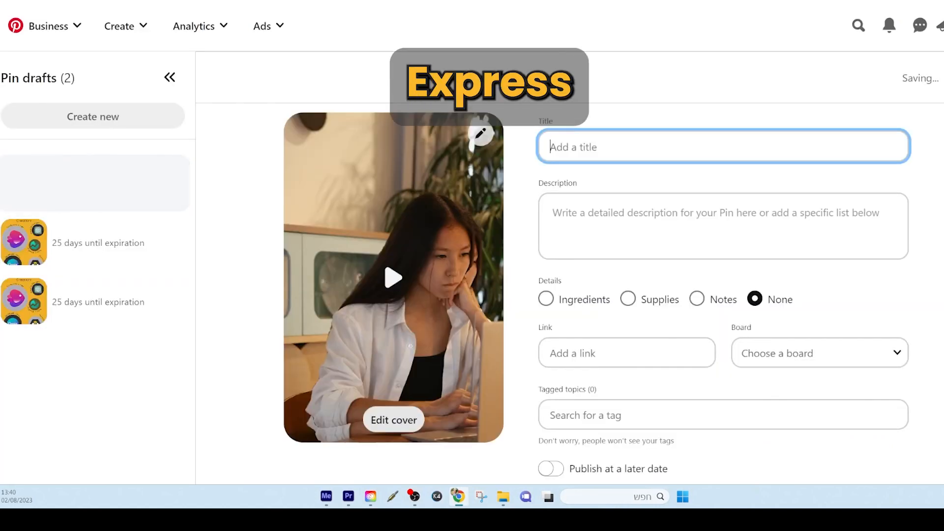
- In Pinterest, title the new video pin "Building Your Email List" and browse the available boards for it
type("Building Your Email List")
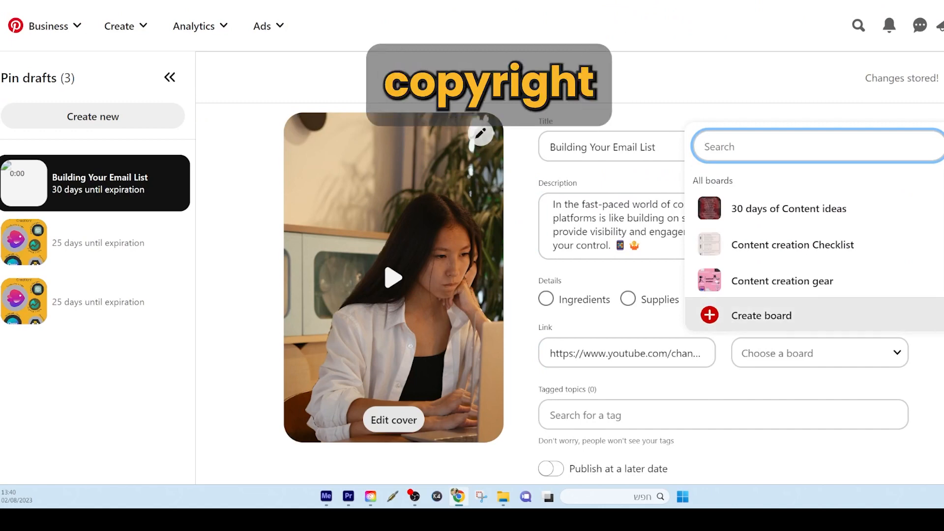
scroll(811, 245, "down", 1)
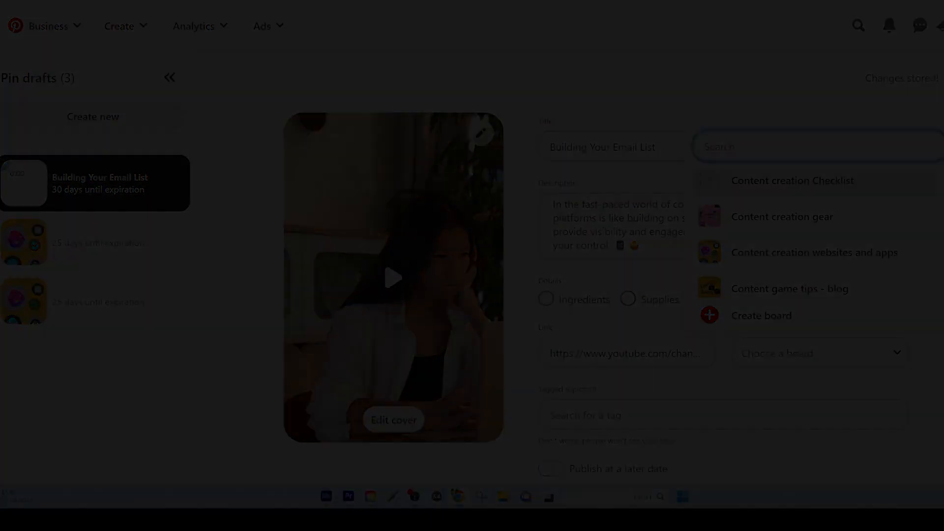